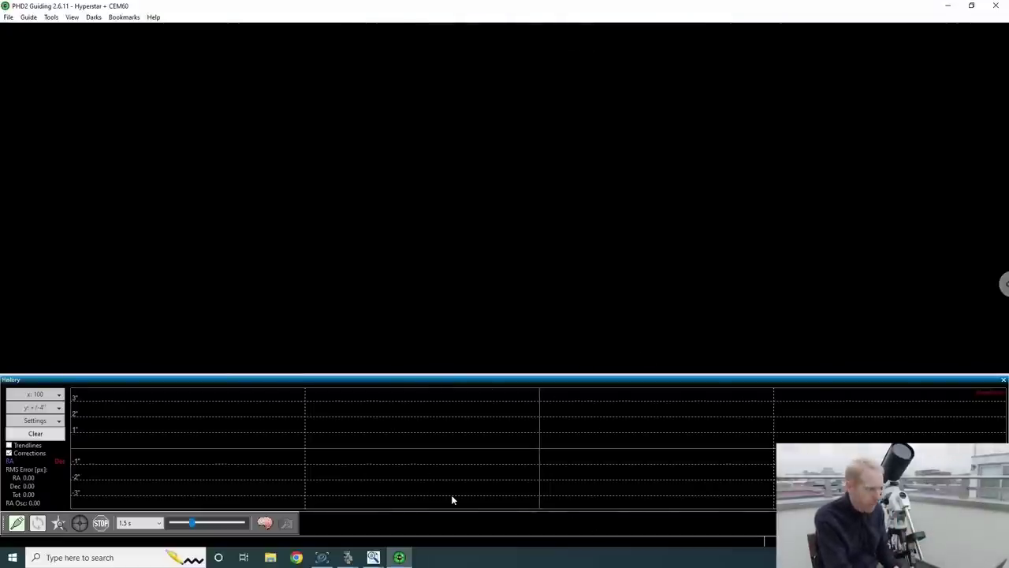
# Look over the display options without changes, then open Advanced Settings on the Guiding tab
pyautogui.click(72, 17)
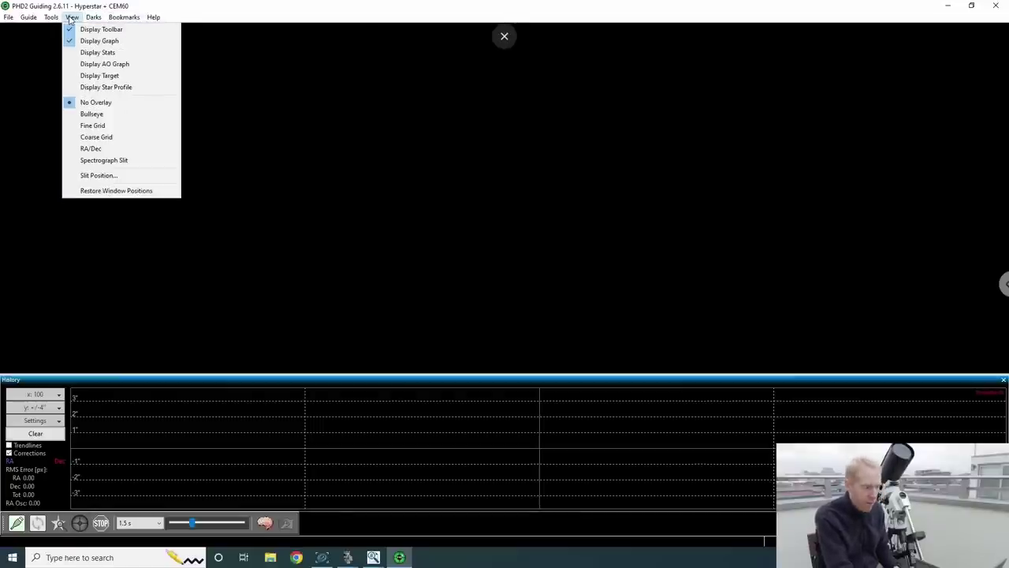
pyautogui.press('Escape')
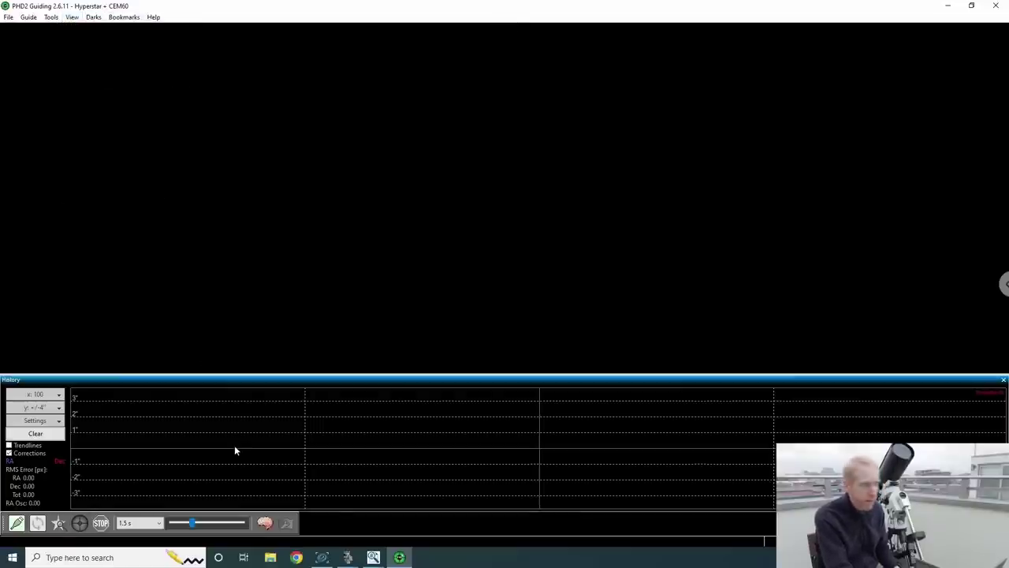
pyautogui.press('Escape')
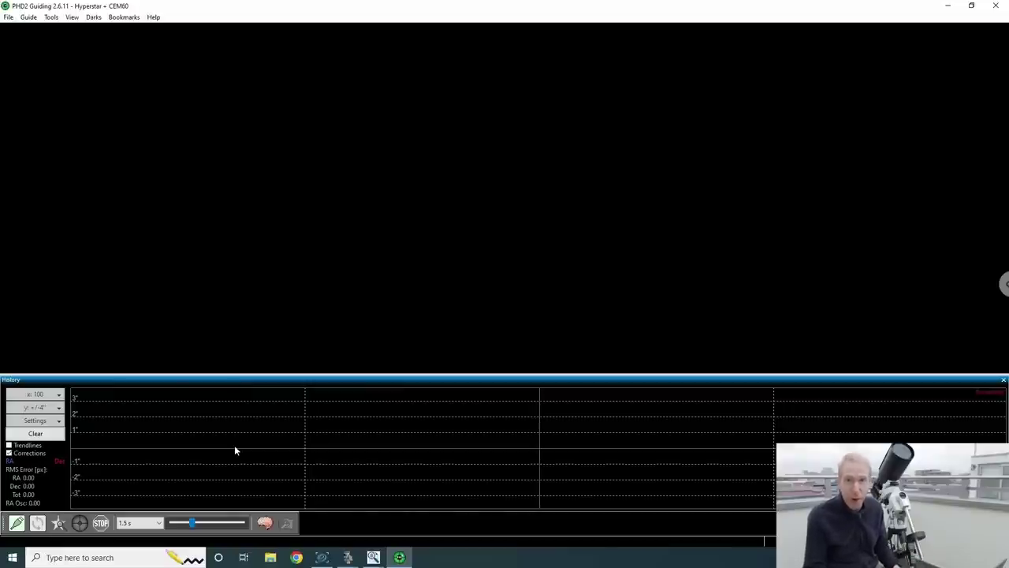
pyautogui.click(266, 523)
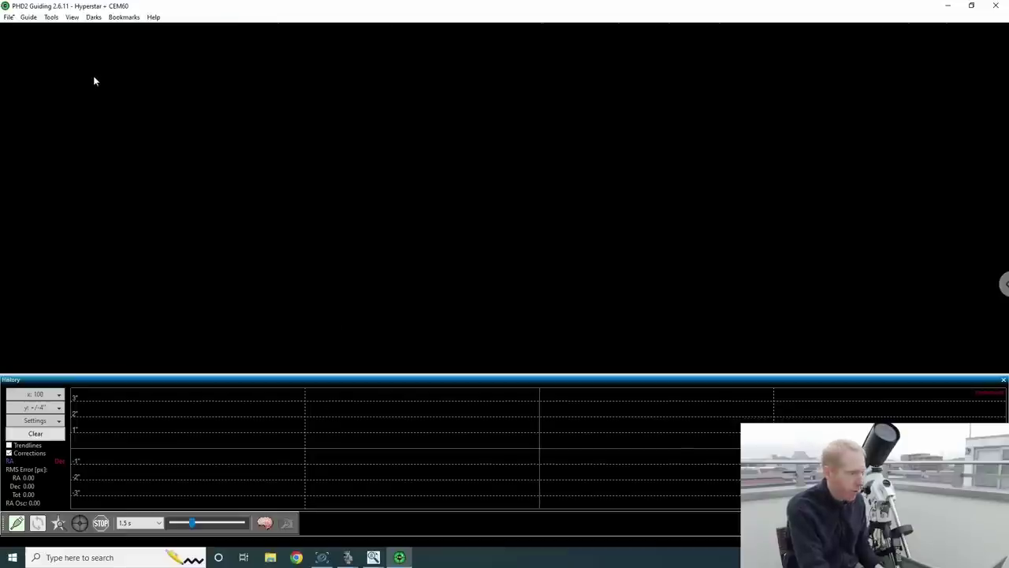
# Launch the Guiding Assistant from the Tools menu
pyautogui.click(54, 18)
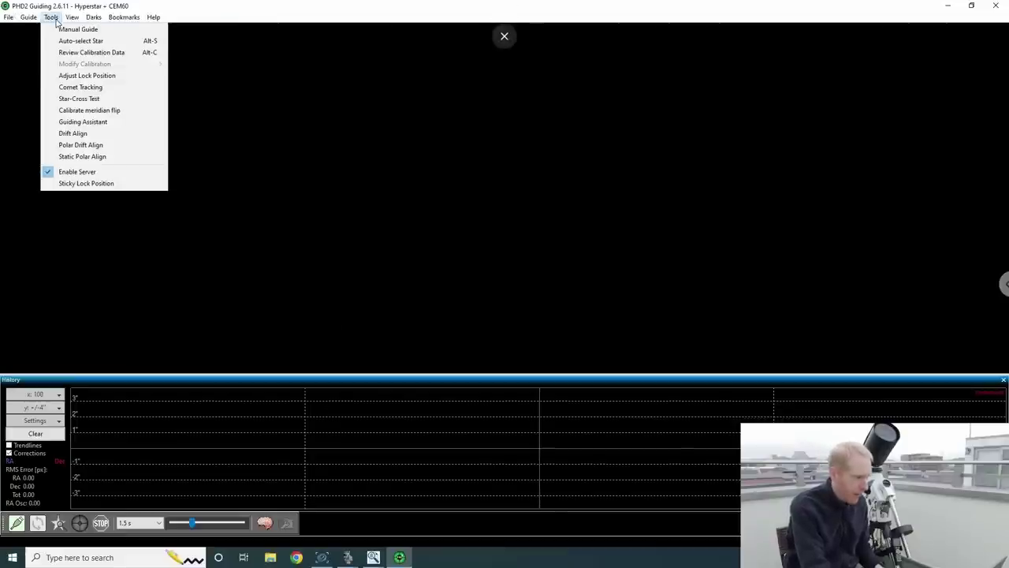
pyautogui.click(70, 123)
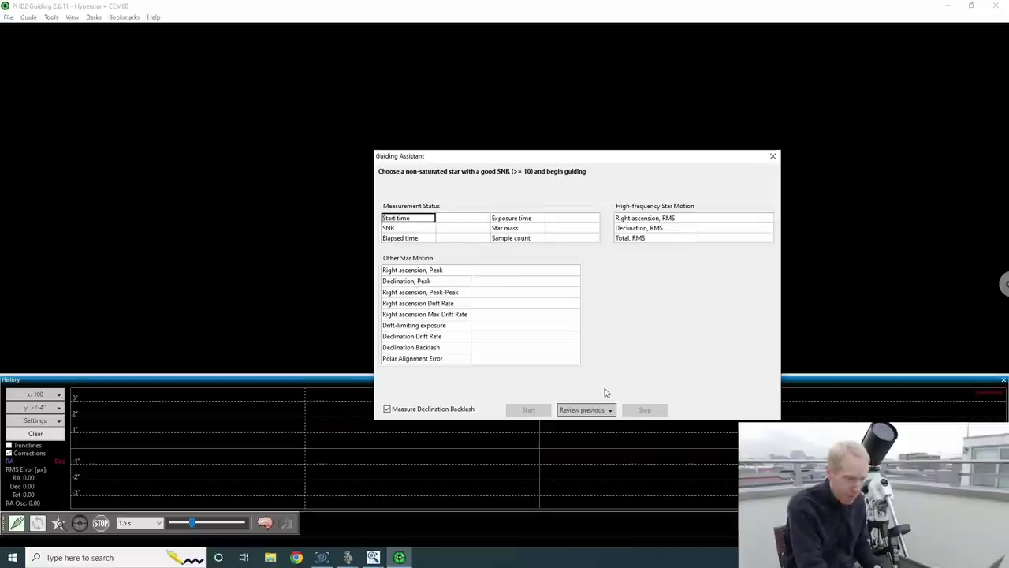
pyautogui.click(601, 412)
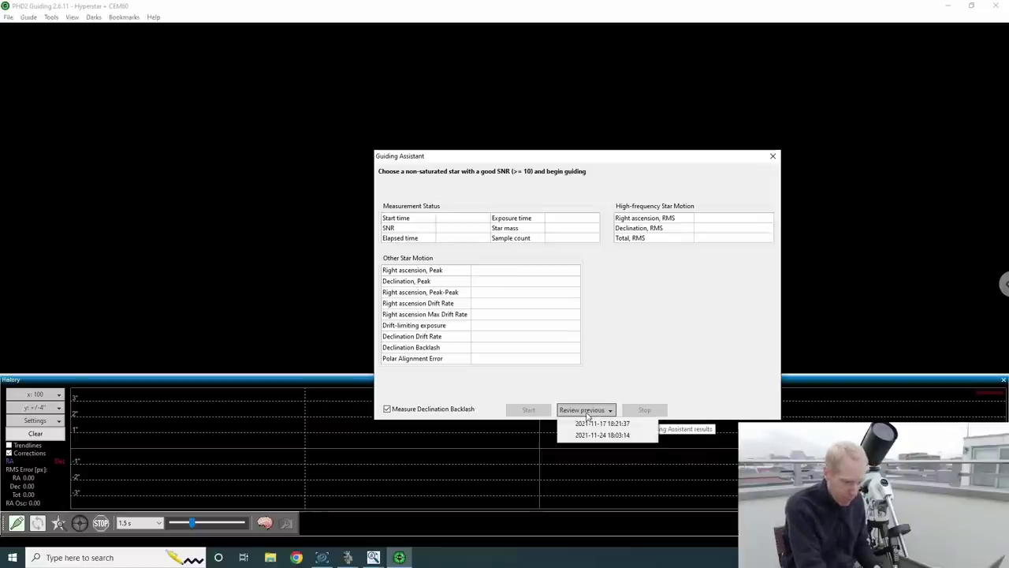
pyautogui.click(591, 423)
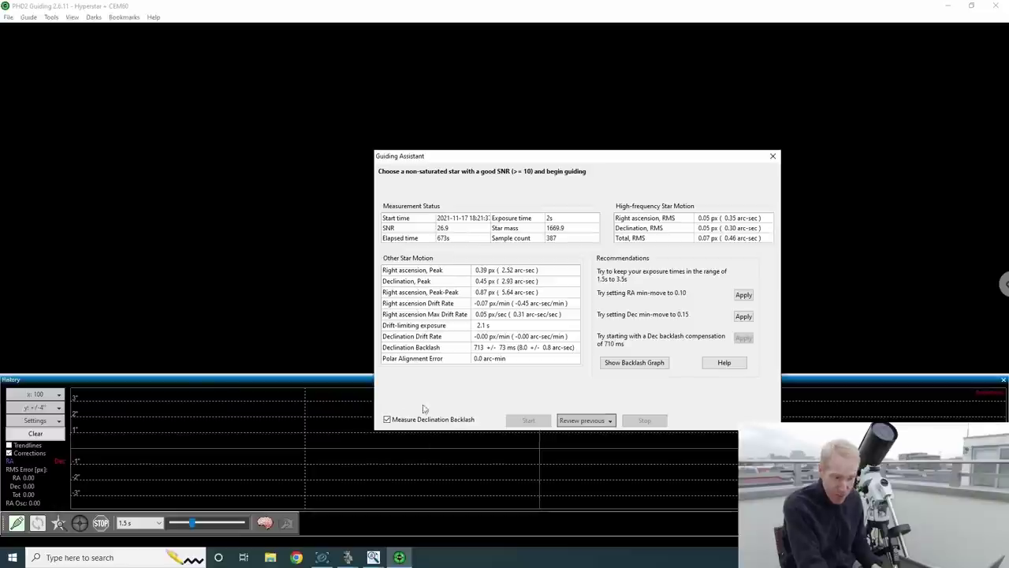
# View the Dec backlash graph of north and south moves versus ideal, then close it
pyautogui.click(627, 364)
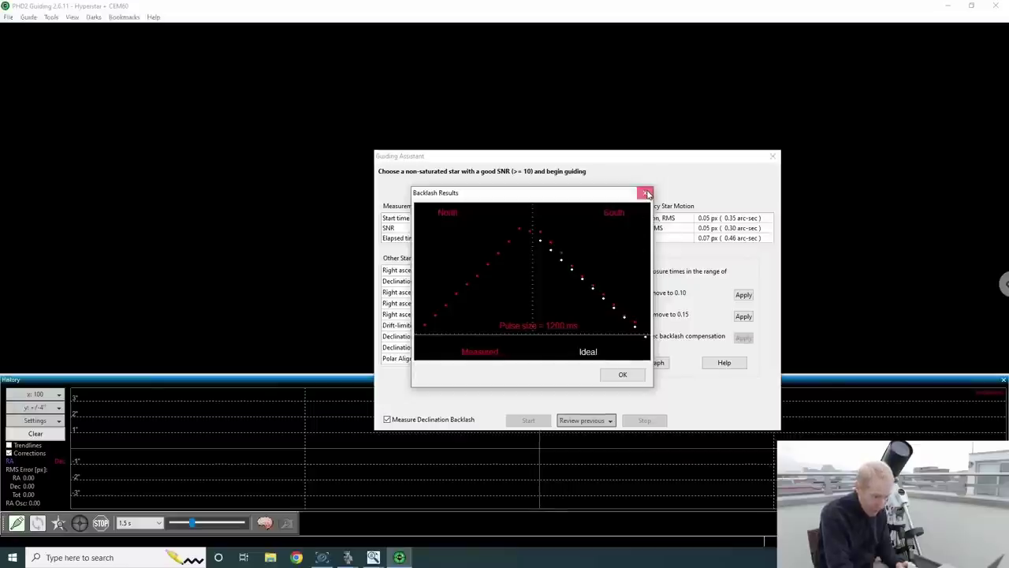
pyautogui.click(646, 194)
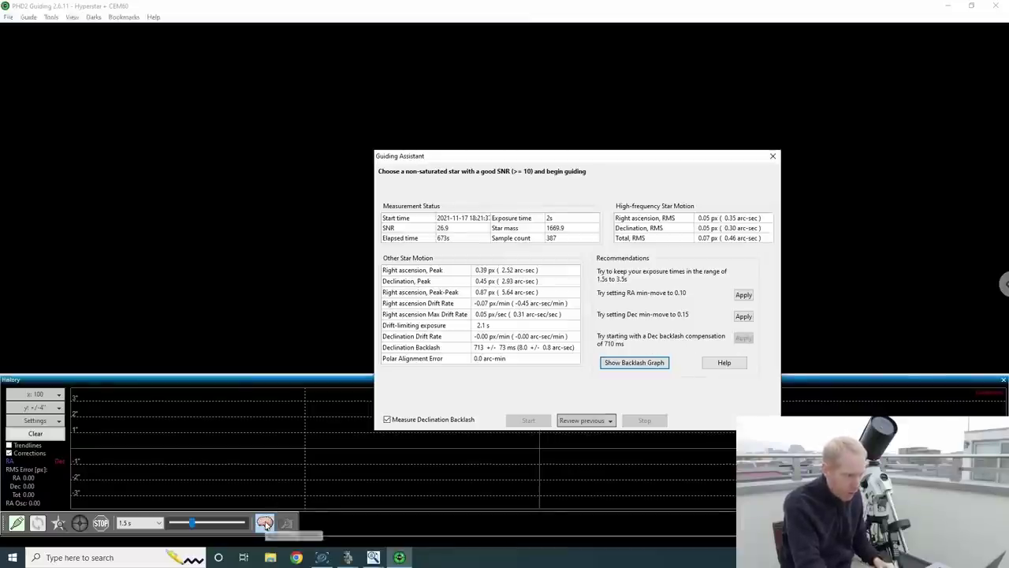
# Open Advanced Settings on the guide algorithms, showing Dec backlash compensation disabled at 966
pyautogui.click(265, 524)
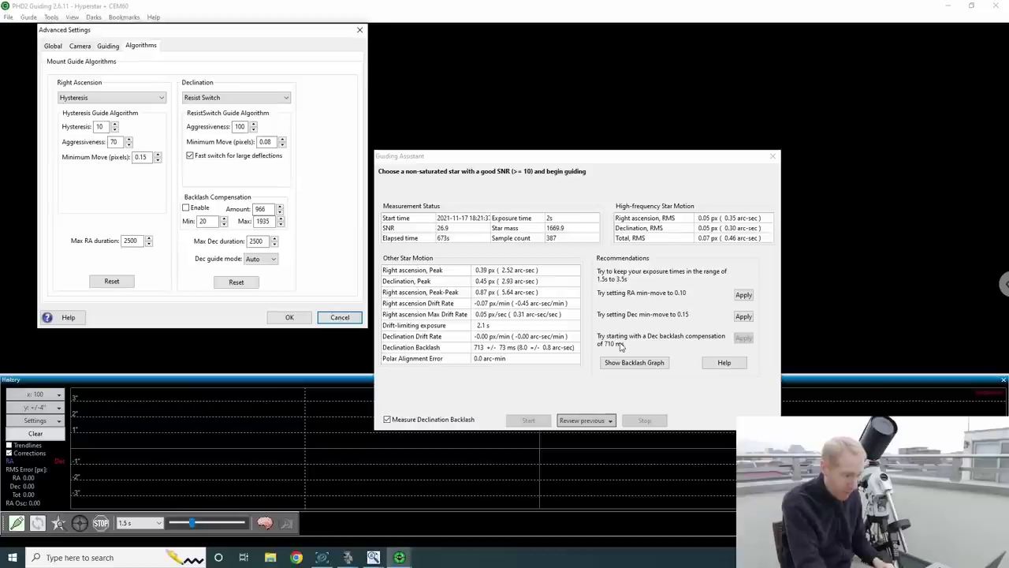
# Select the 966 backlash compensation amount, then cancel Advanced Settings unchanged
pyautogui.doubleClick(262, 210)
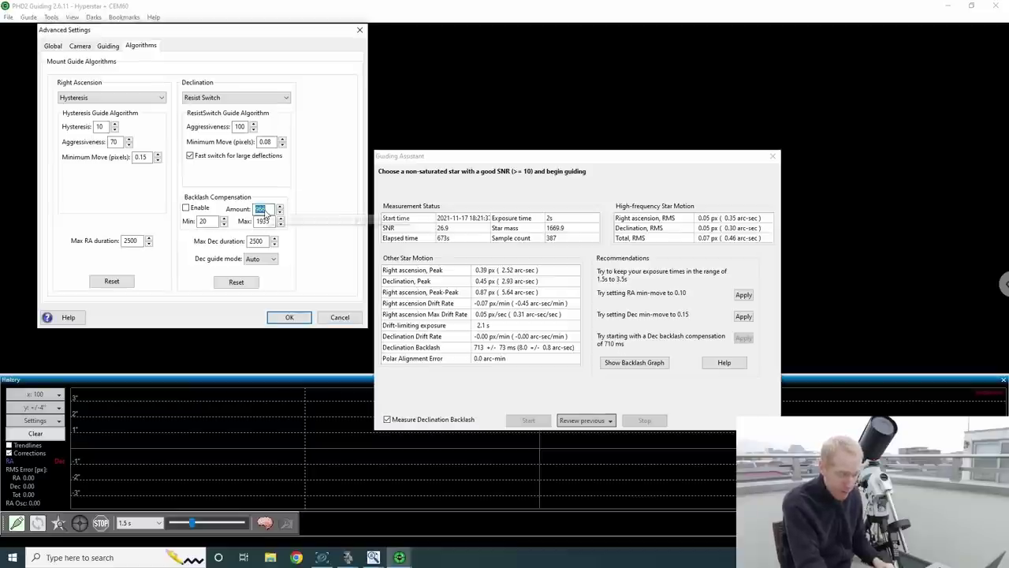
pyautogui.click(338, 318)
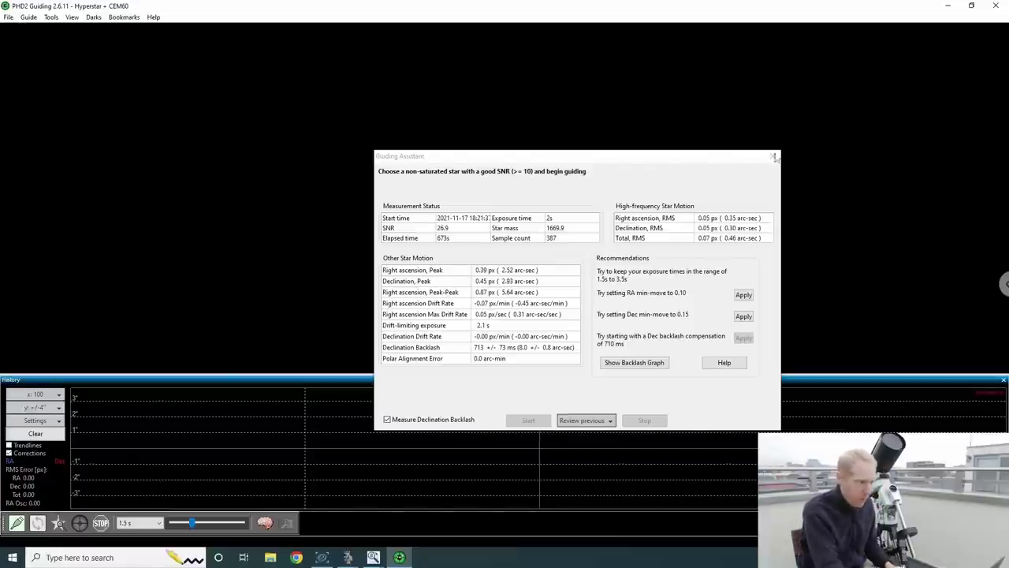
# Refocus the Guiding Assistant window and close it
pyautogui.click(764, 162)
pyautogui.click(764, 160)
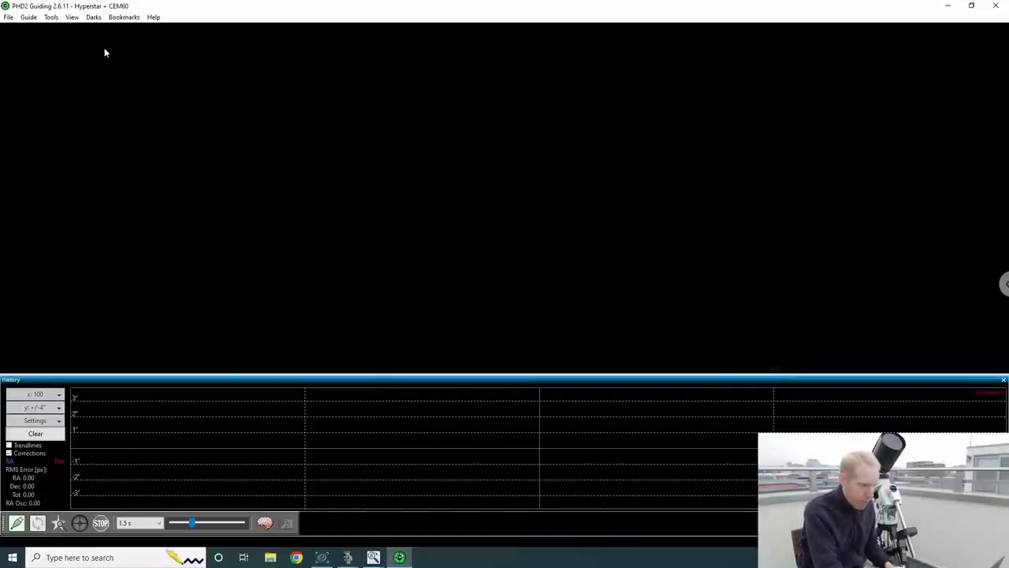
# Open Advanced Settings, check the Guiding tab, then return to the Algorithms tab
pyautogui.click(265, 523)
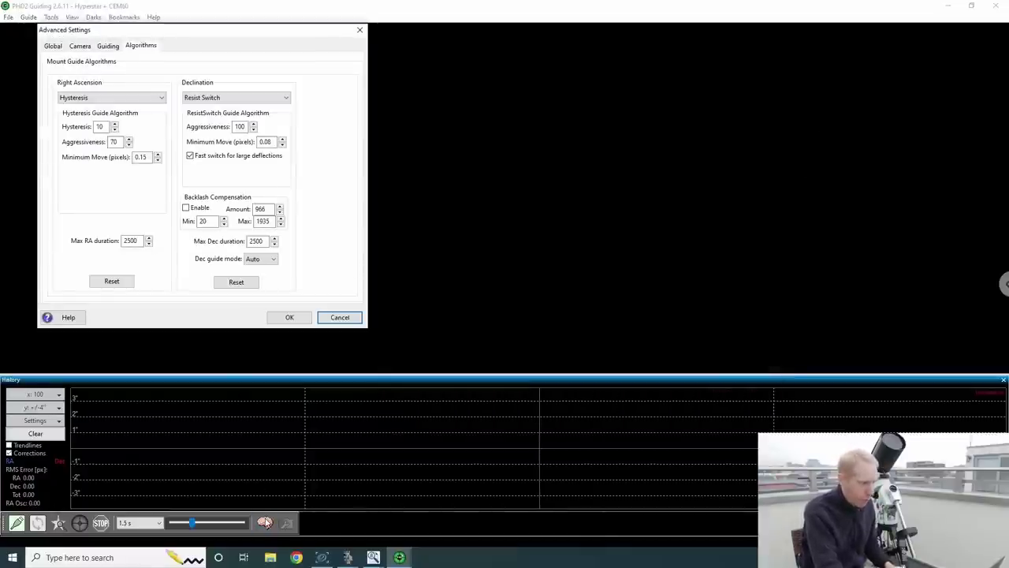
pyautogui.click(104, 47)
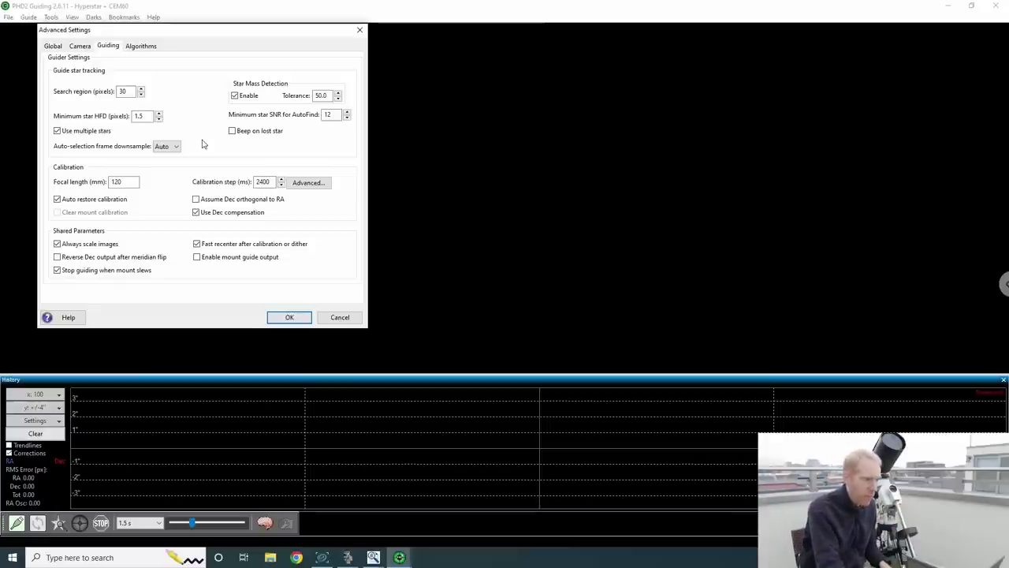
pyautogui.click(138, 47)
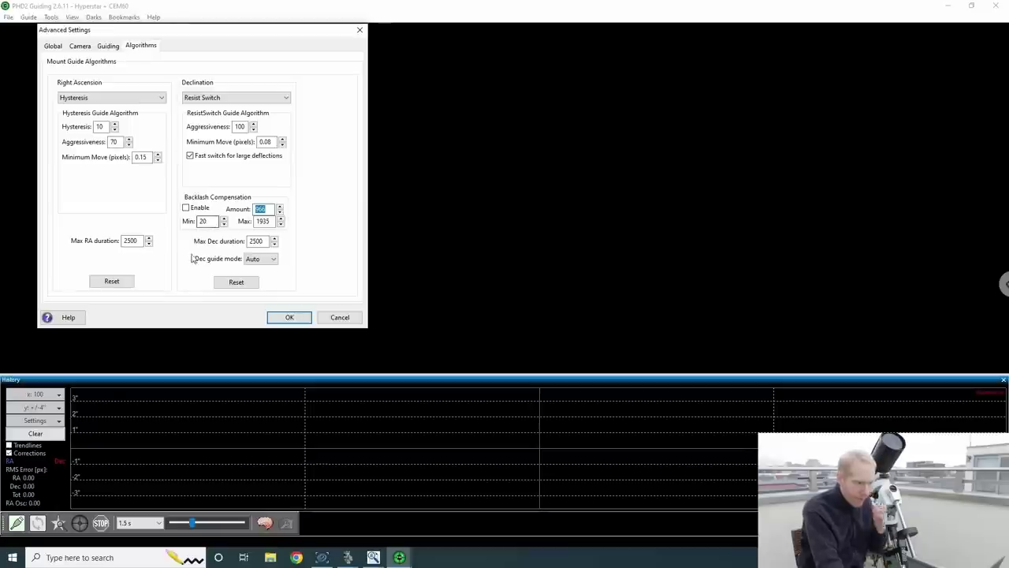
pyautogui.click(269, 261)
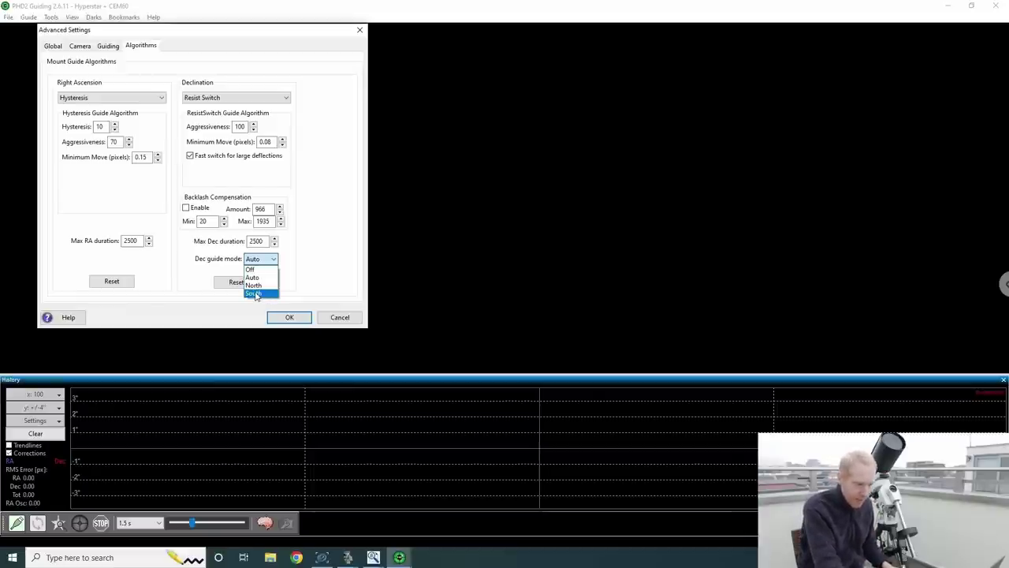
pyautogui.click(253, 293)
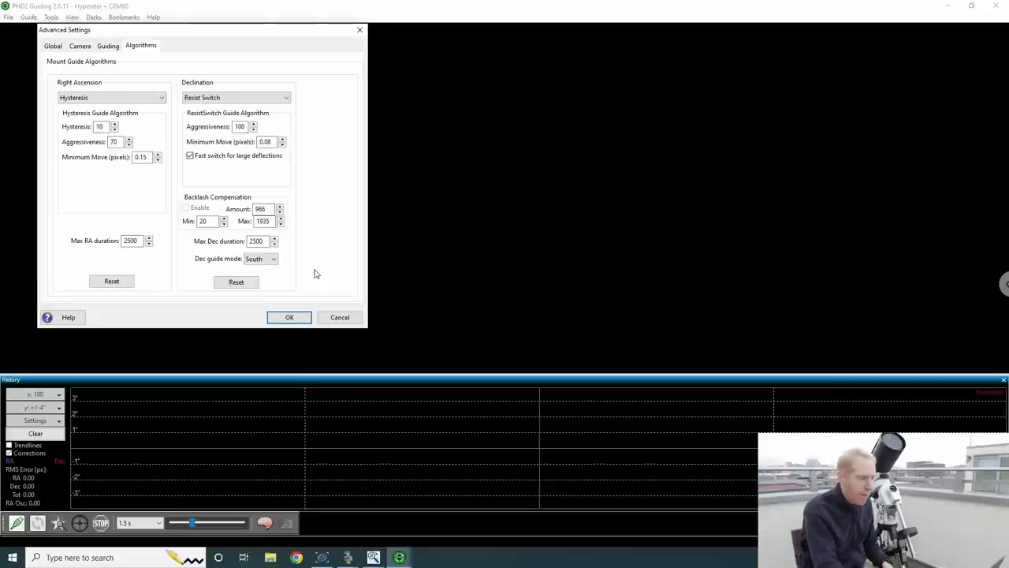
pyautogui.click(253, 260)
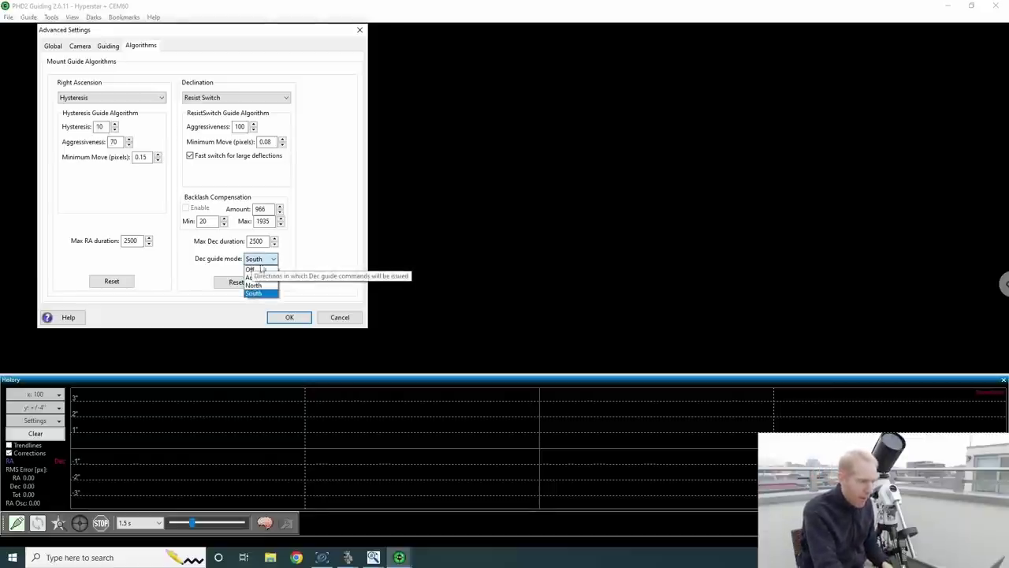
pyautogui.click(256, 277)
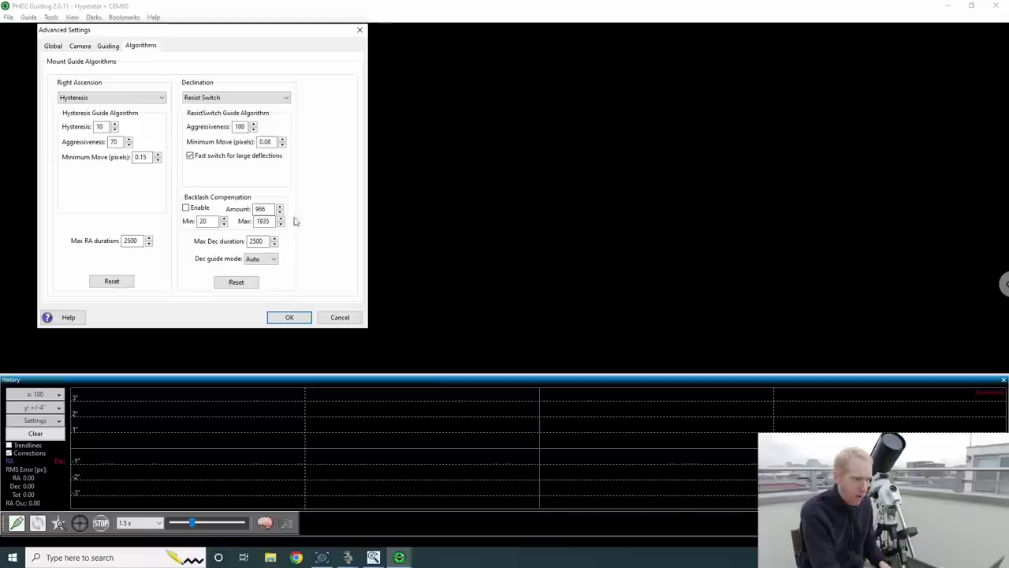
pyautogui.click(260, 260)
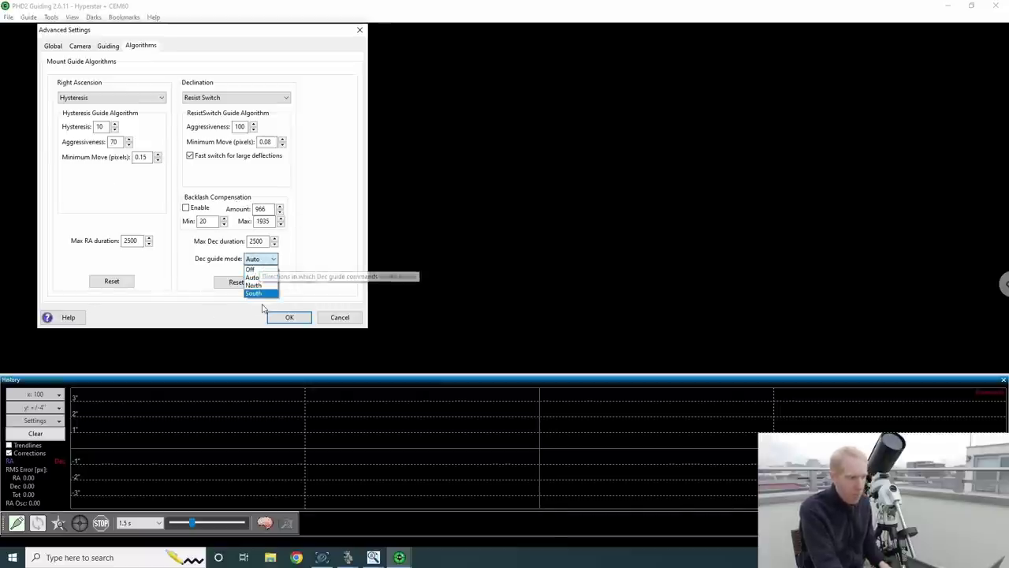
pyautogui.click(334, 254)
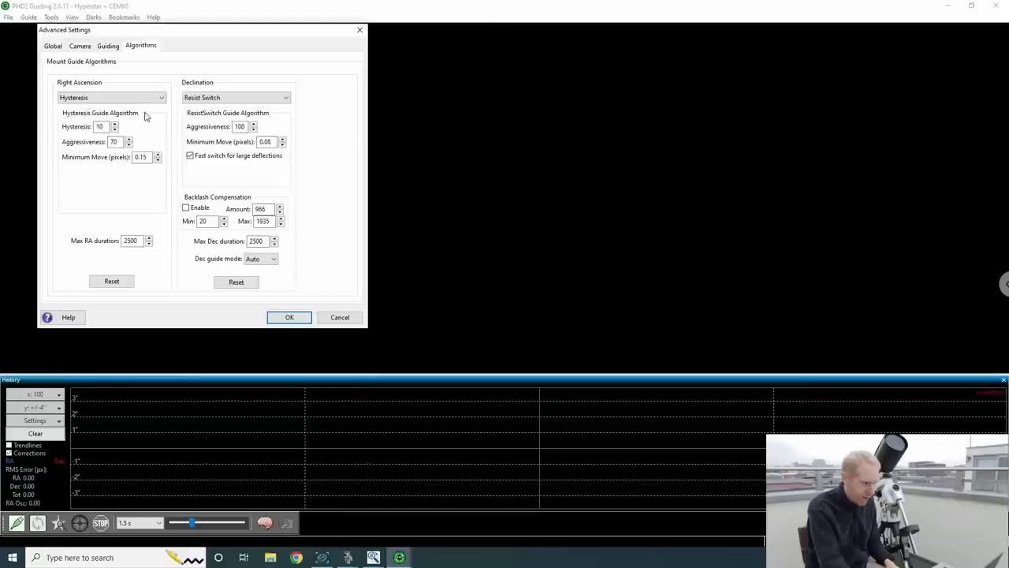
# Choose Predictive PEC from the Right Ascension guide algorithm list
pyautogui.click(91, 99)
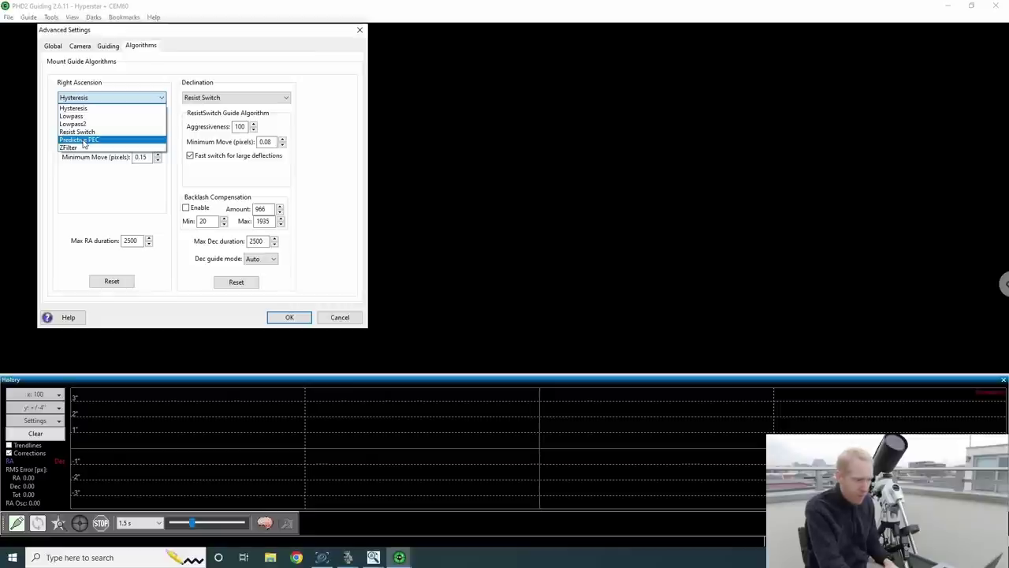
pyautogui.click(83, 141)
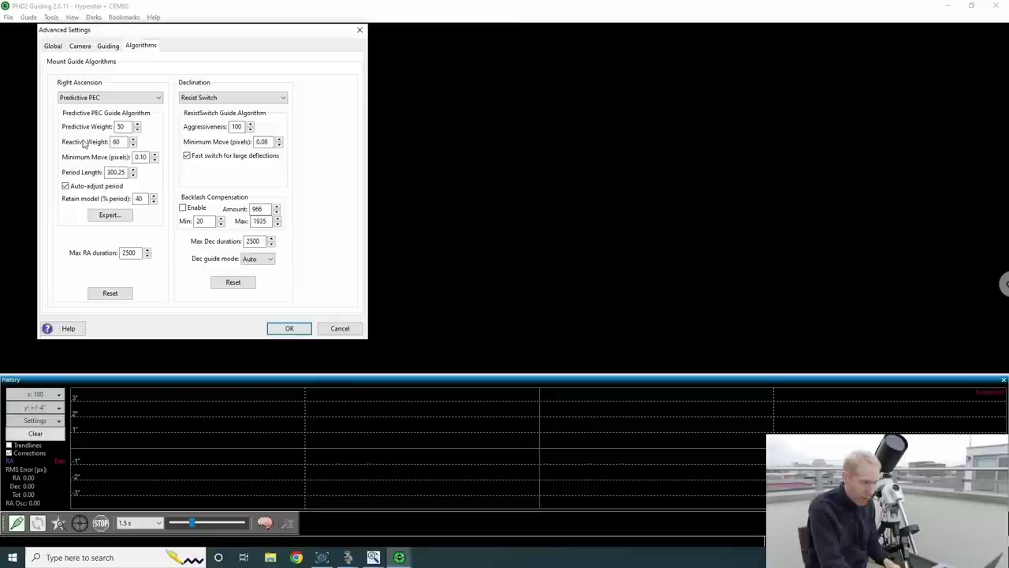
# Toggle auto period adjustment off and on, select the 300.25 period, then return to Log Viewer
pyautogui.click(65, 186)
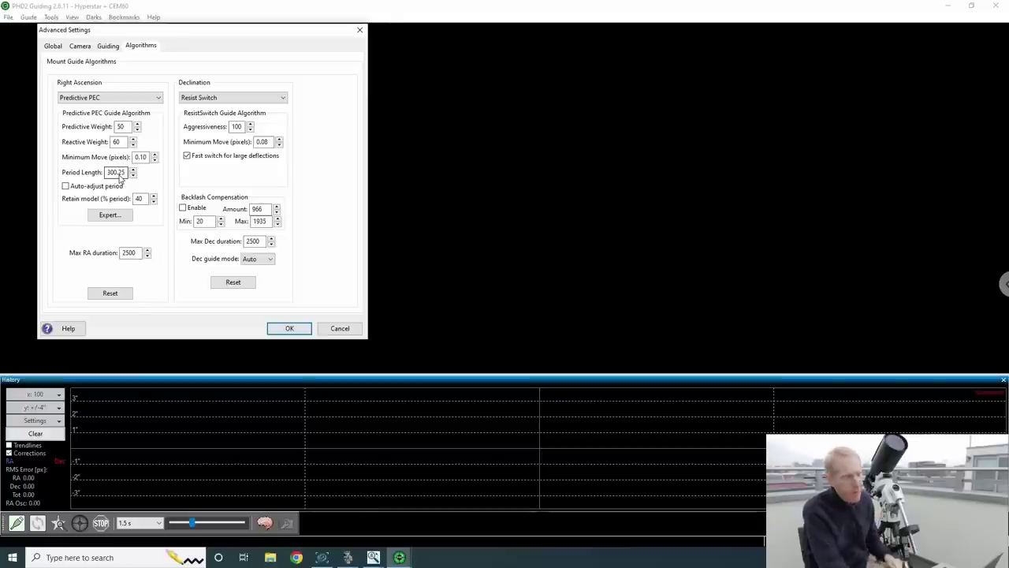
pyautogui.click(66, 186)
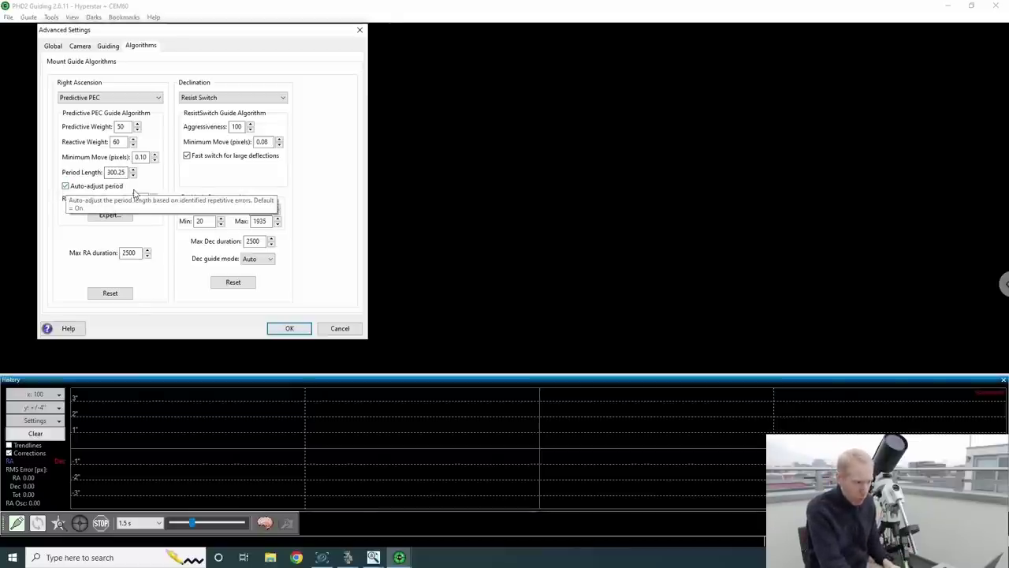
pyautogui.doubleClick(115, 172)
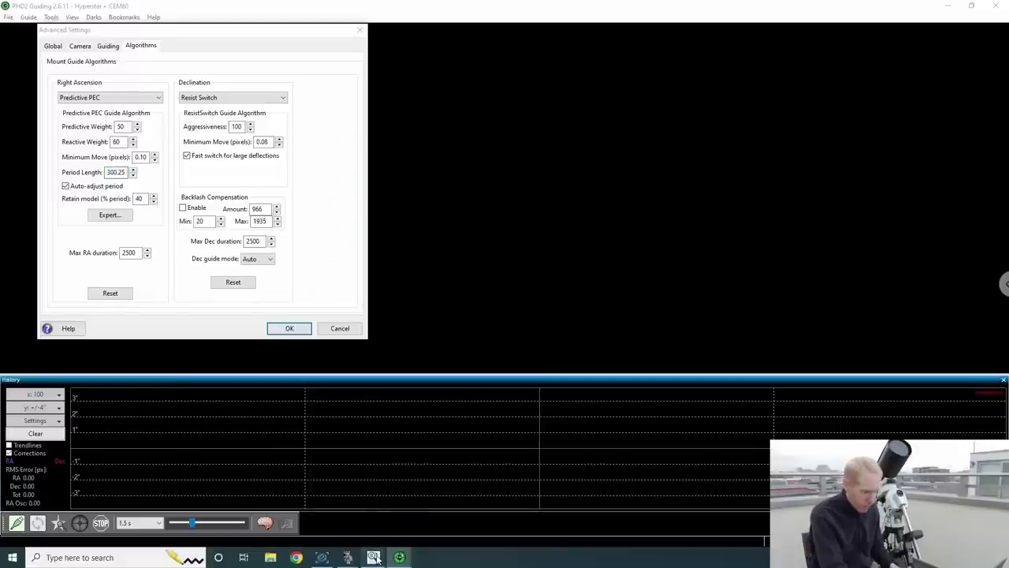
pyautogui.click(428, 516)
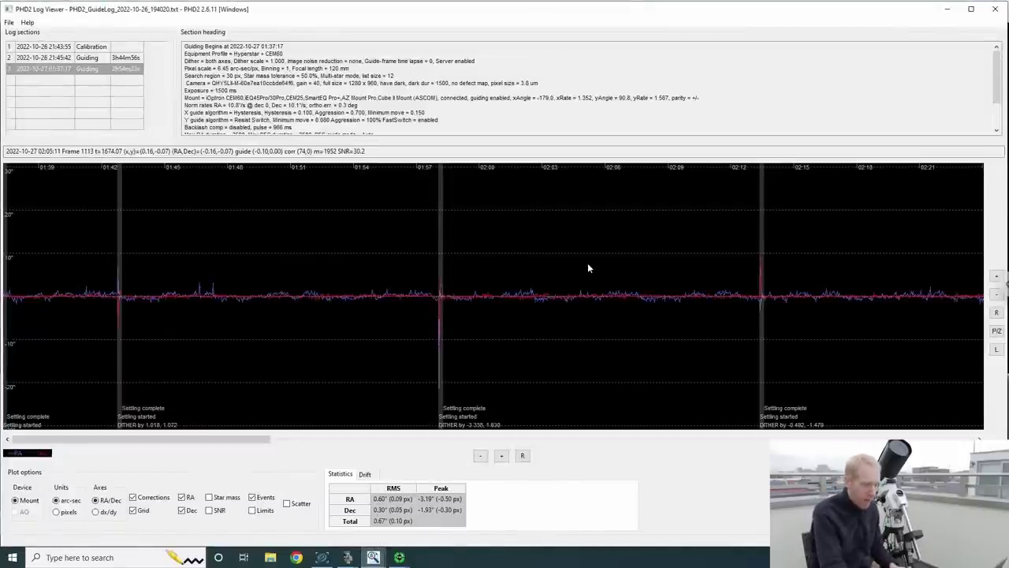
# Run Analyze selected frames from the guiding graph's context menu for a drift-corrected RA/Dec plot
pyautogui.rightClick(611, 271)
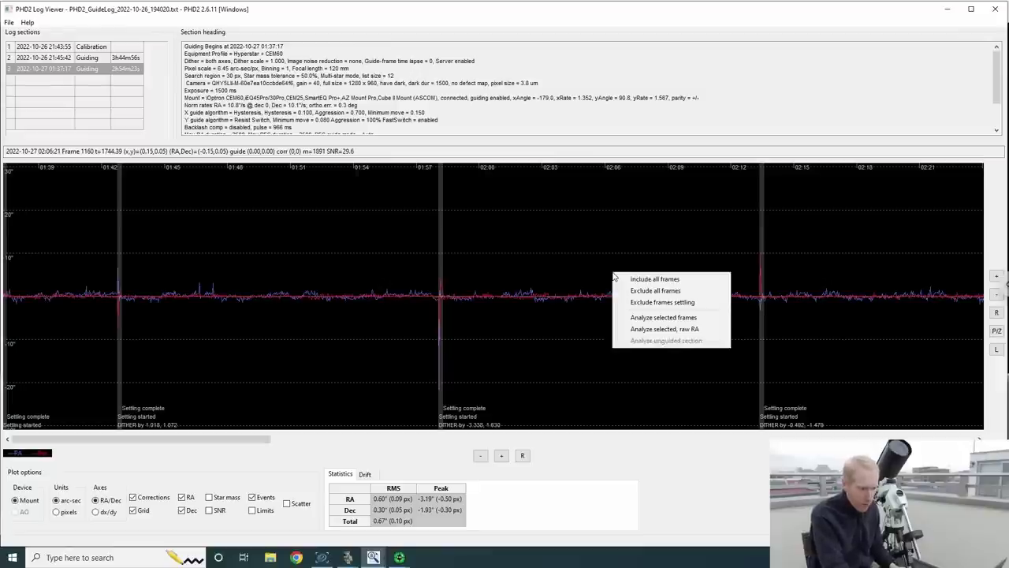
pyautogui.click(645, 318)
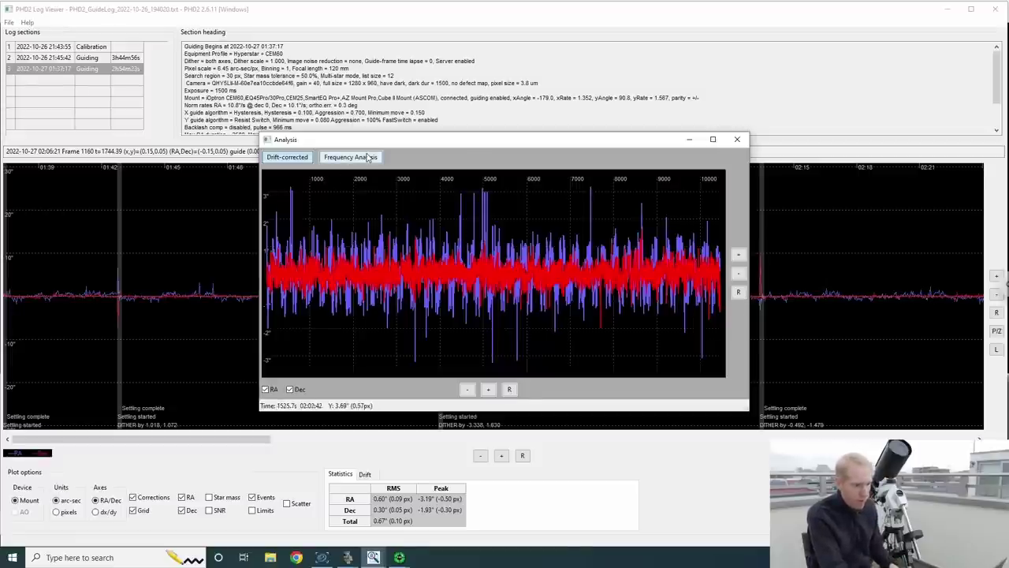
# Measure the ~300 s peak's period and amplitude in the frequency spectrum, then close Analysis
pyautogui.click(360, 157)
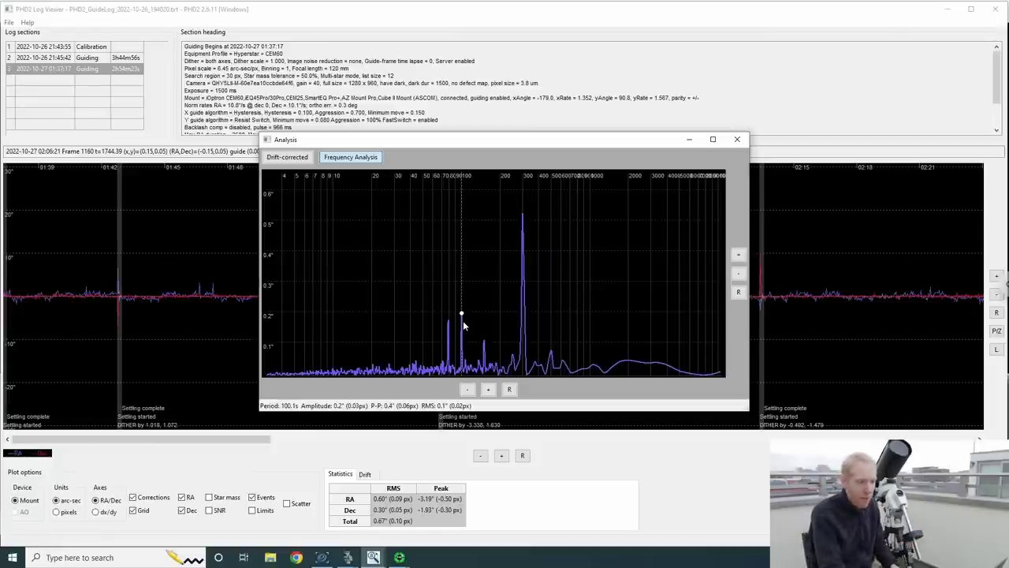
pyautogui.click(522, 213)
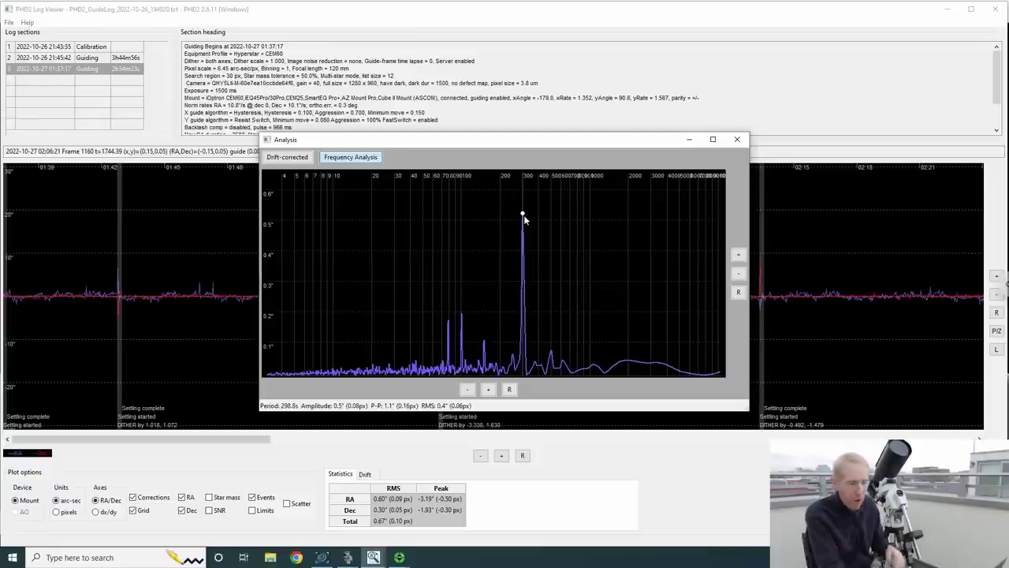
pyautogui.click(737, 140)
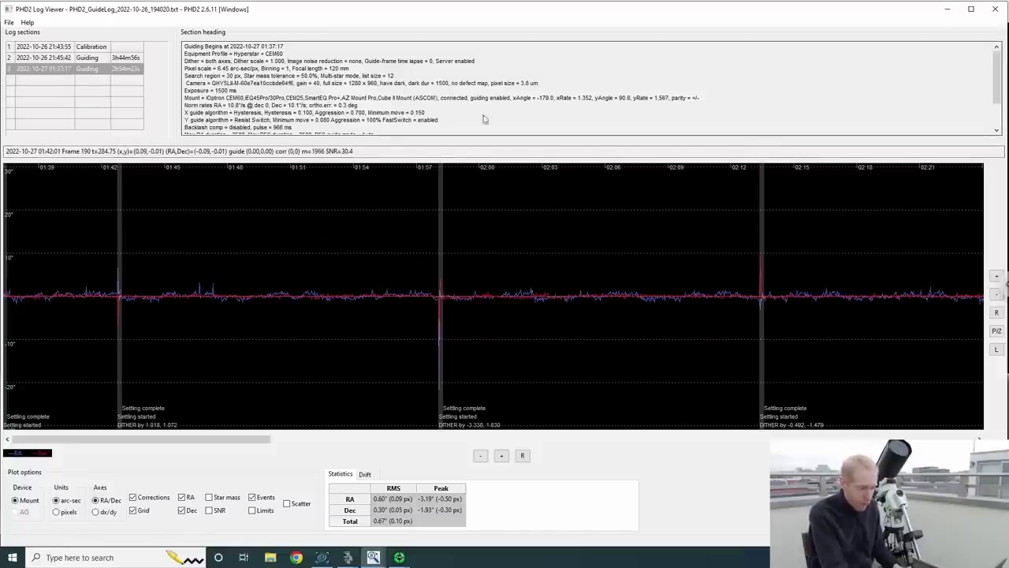
# Analyse the 2022-11-02 log's selected frames and view their frequency spectrum
pyautogui.click(373, 557)
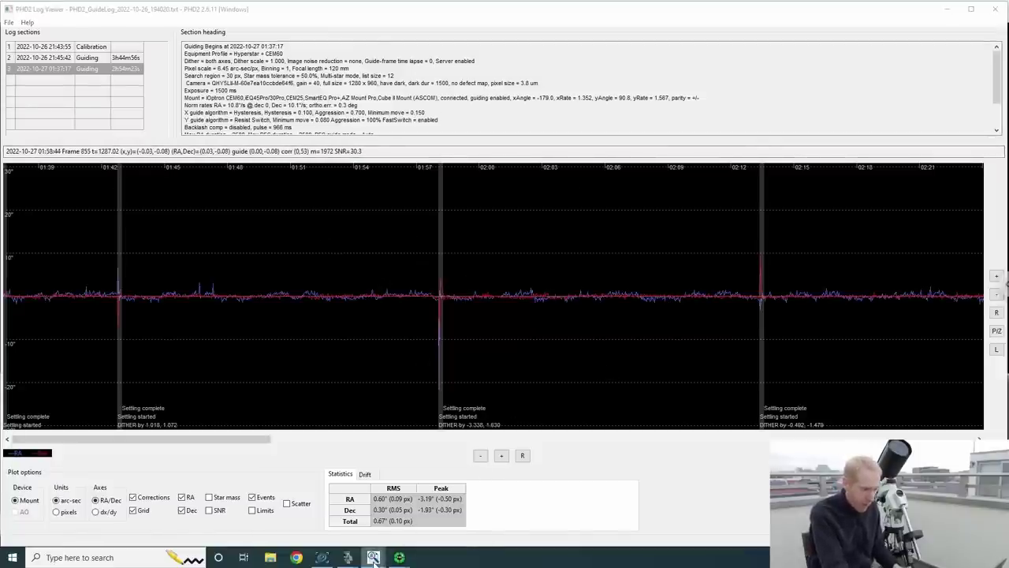
pyautogui.click(338, 524)
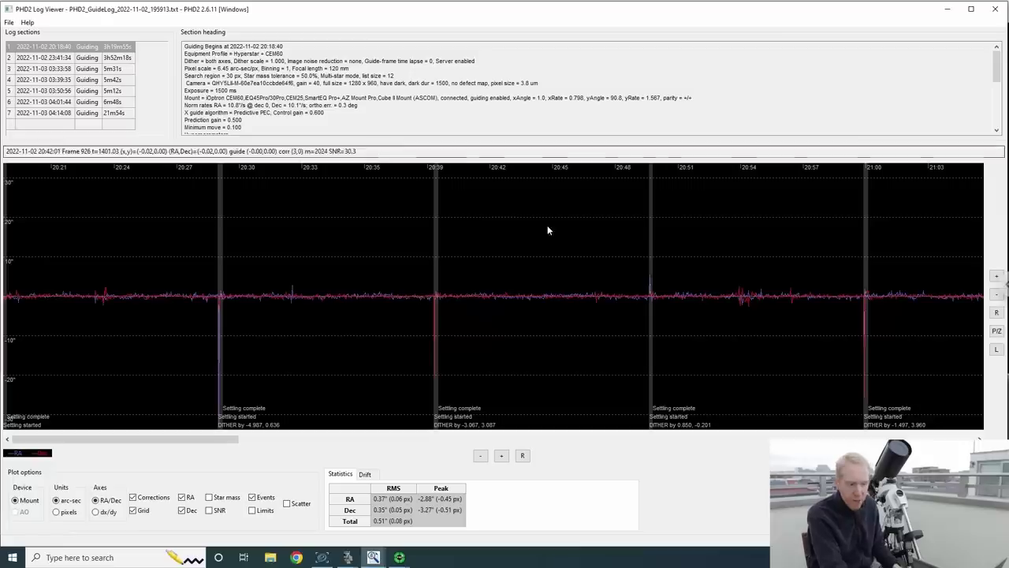
pyautogui.rightClick(524, 291)
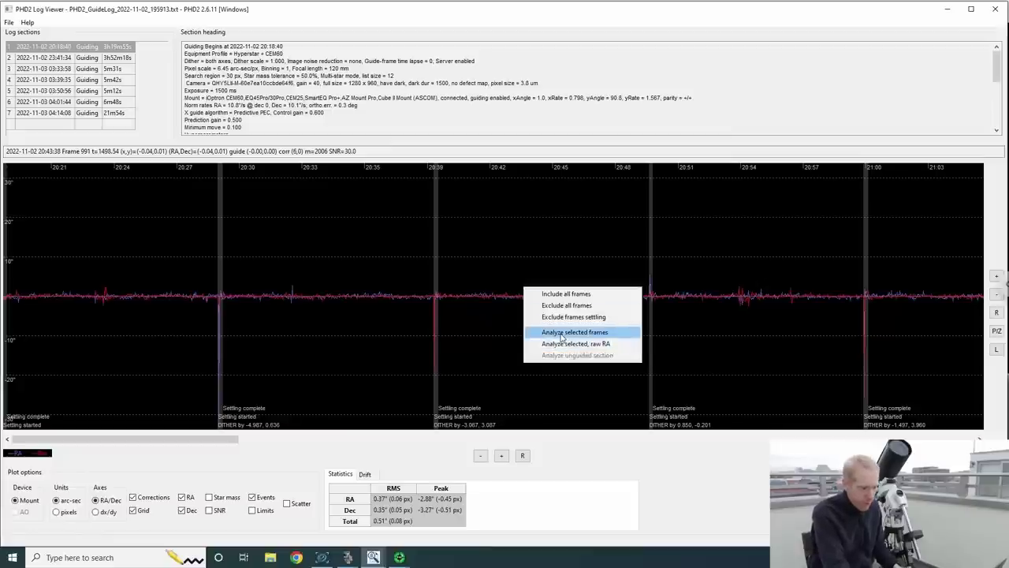
pyautogui.click(562, 337)
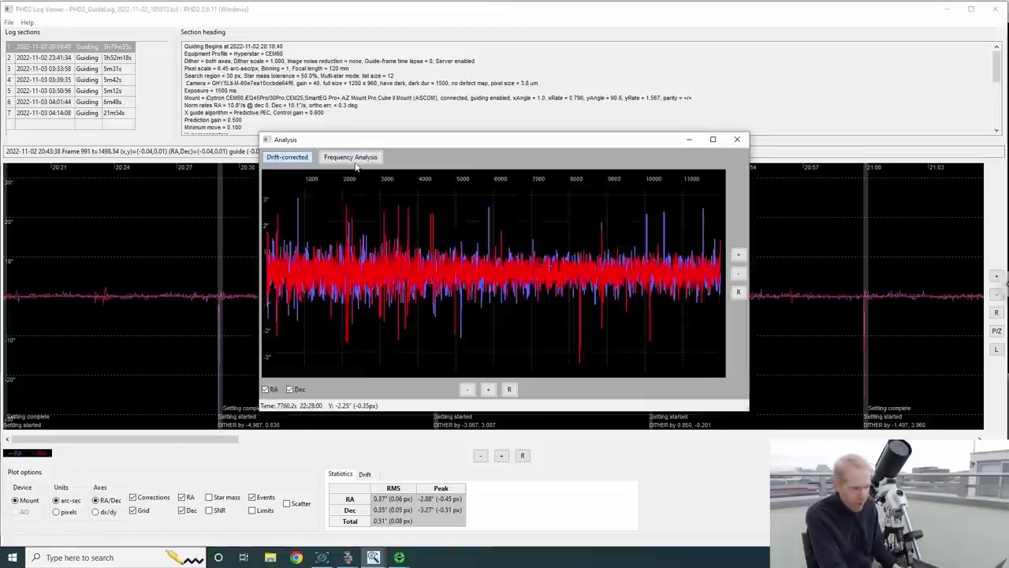
pyautogui.click(354, 160)
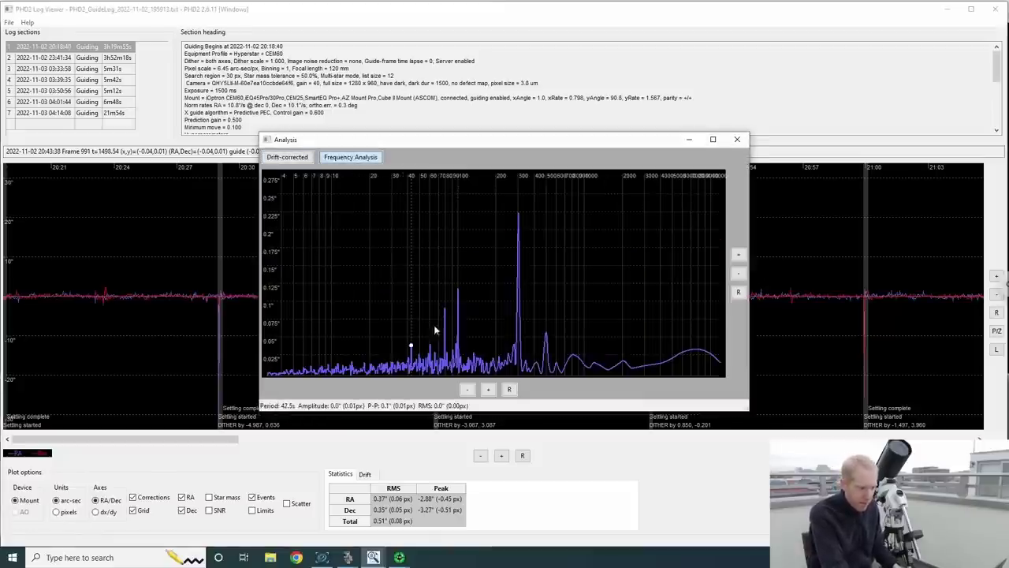